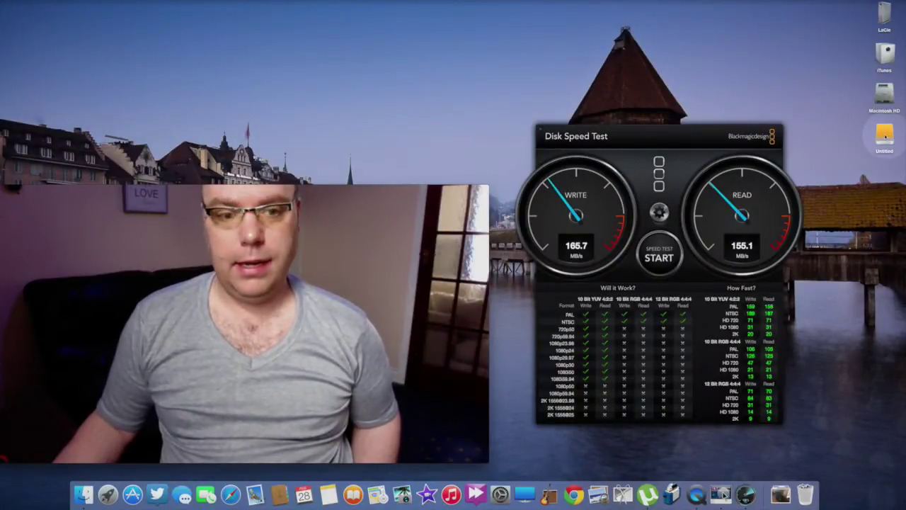
Step: Open the empty Untitled drive in its own Finder window and move the window higher
double_click(884, 134)
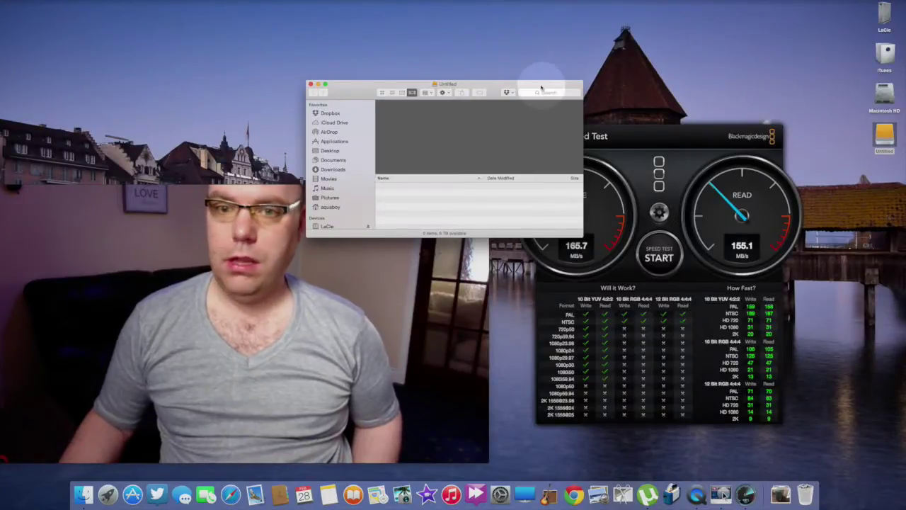
left_click_drag(541, 87, 457, 23)
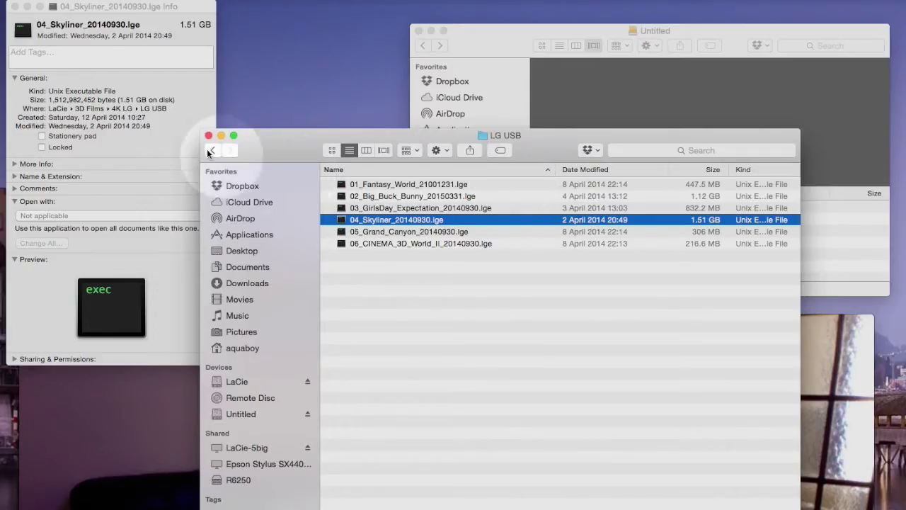
Step: Copy 04_Skyliner_20140930.lge (1.51 GB) from the LG USB folder onto the Untitled drive
right_click(372, 225)
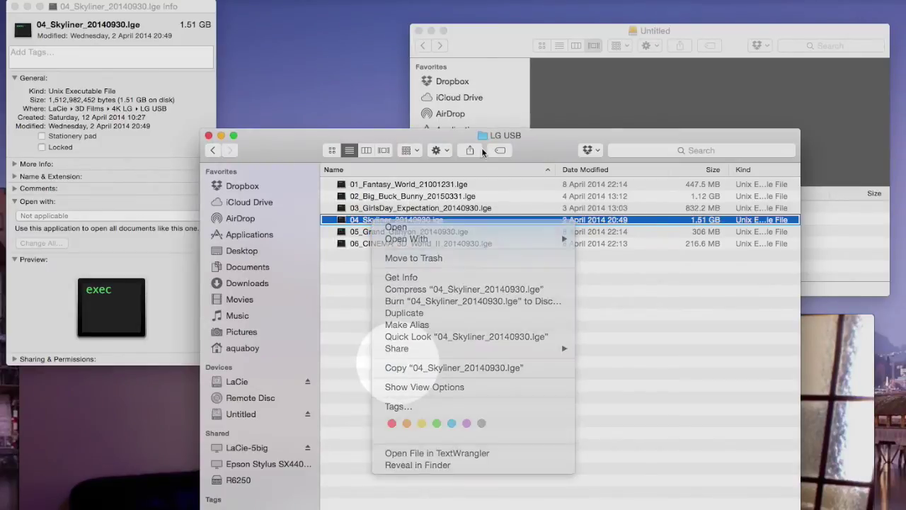
left_click(424, 367)
left_click(492, 50)
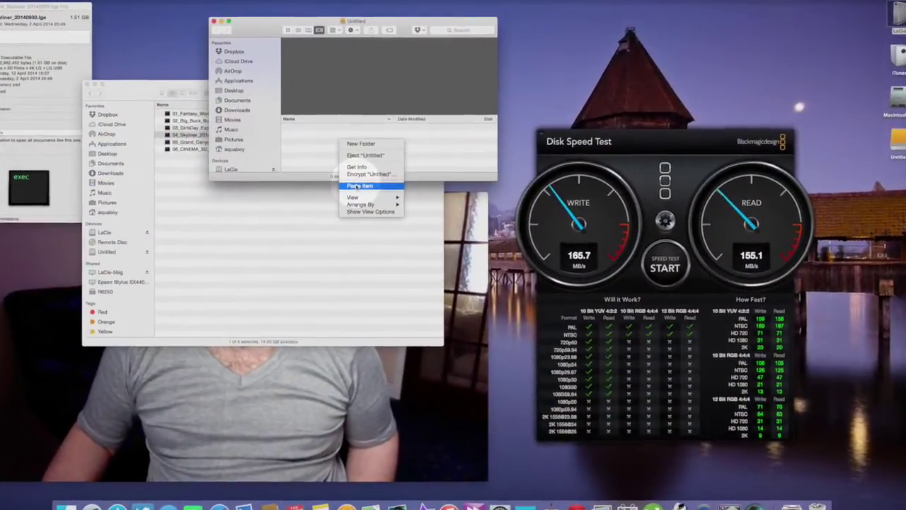
left_click(352, 187)
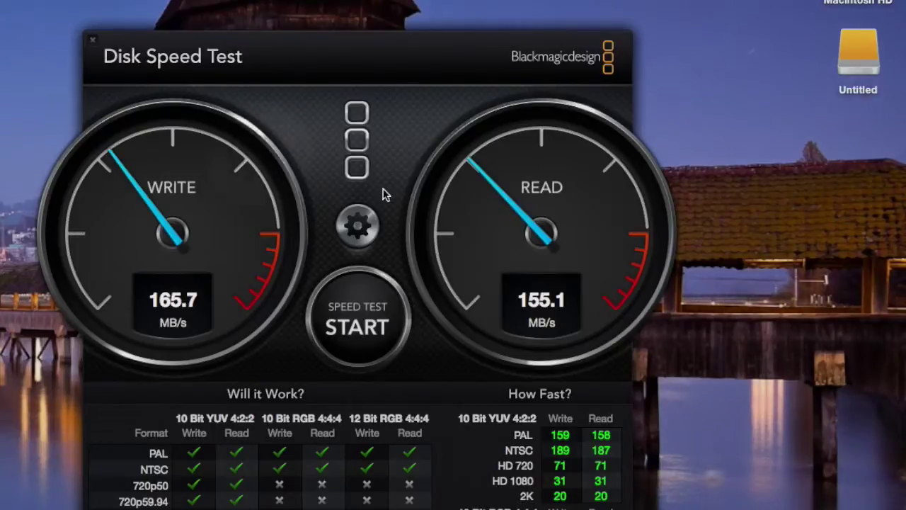
Step: Point Disk Speed Test at a newly chosen target drive, run the test, then launch Disk Utility
left_click(365, 232)
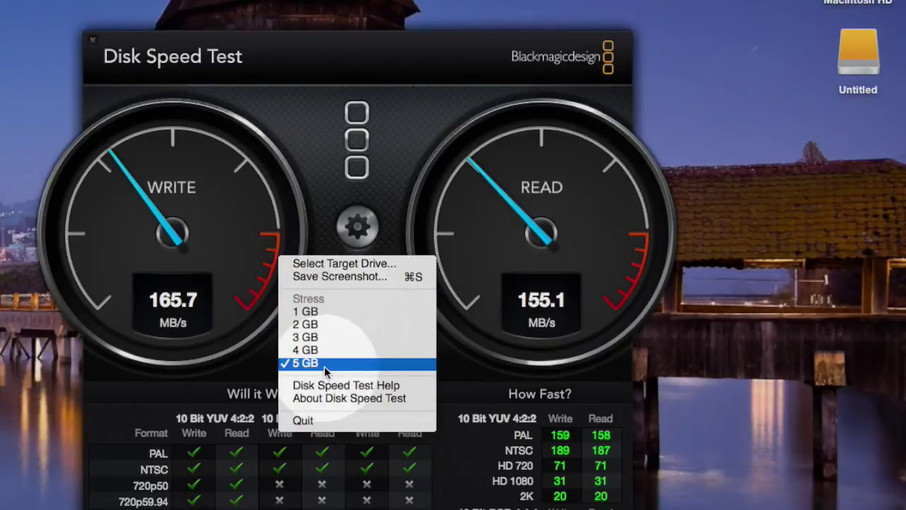
left_click(328, 263)
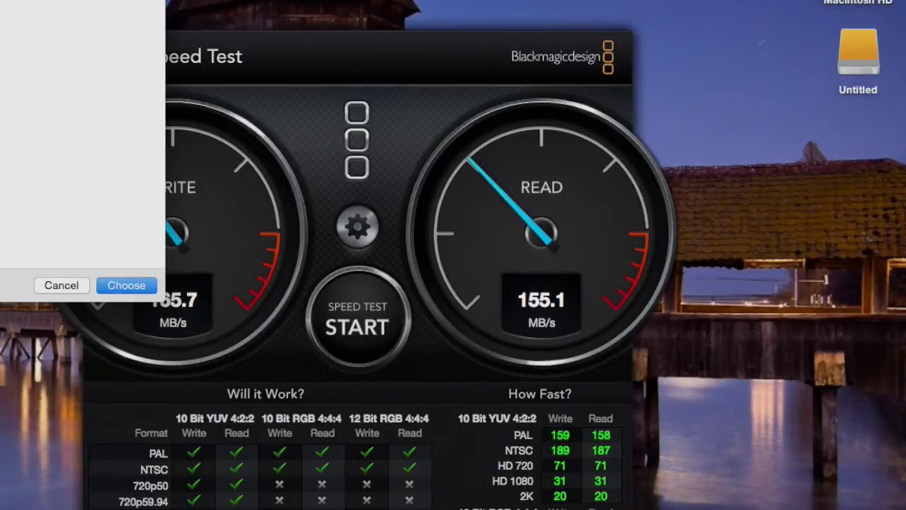
left_click(128, 272)
left_click(127, 286)
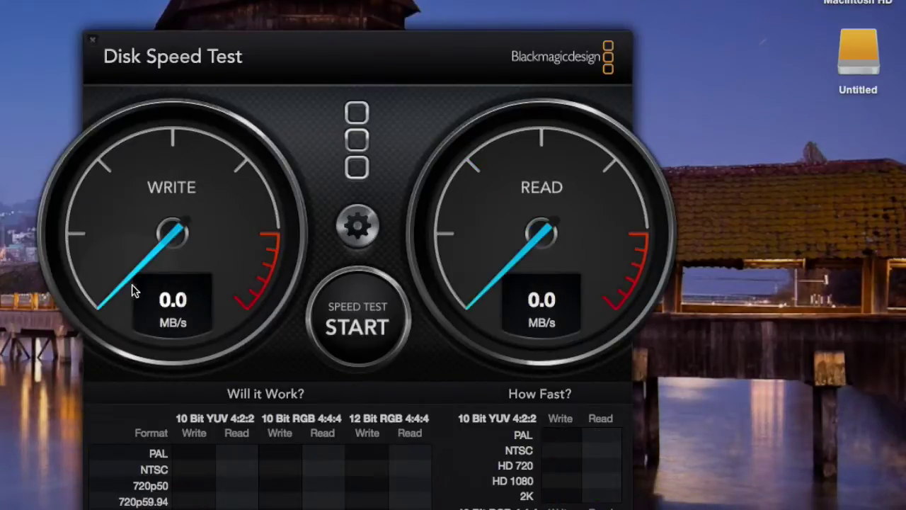
left_click(359, 327)
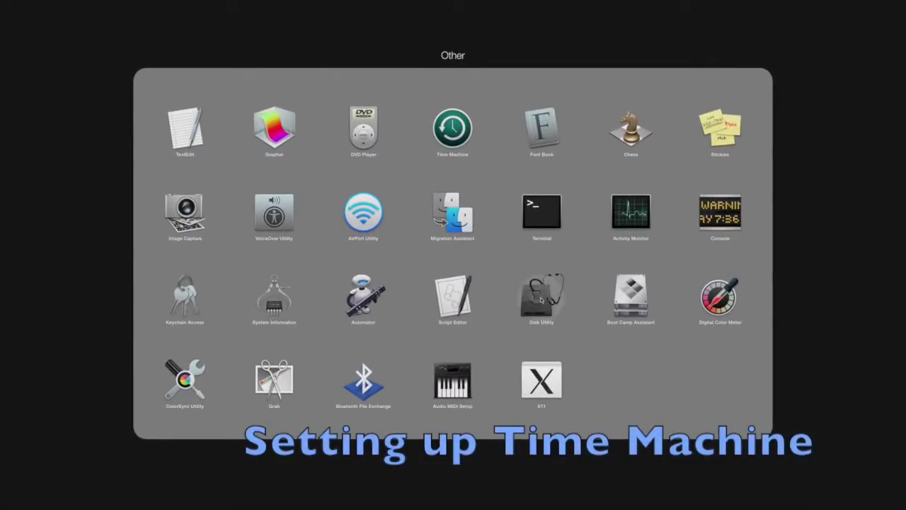
left_click(541, 297)
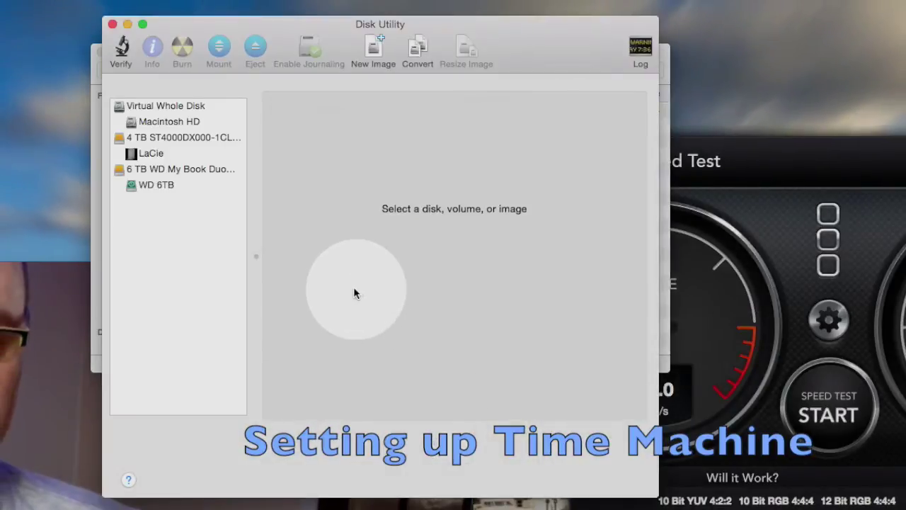
Step: Select the whole WD My Book Duo disk and give it a 2-partition layout
left_click(148, 185)
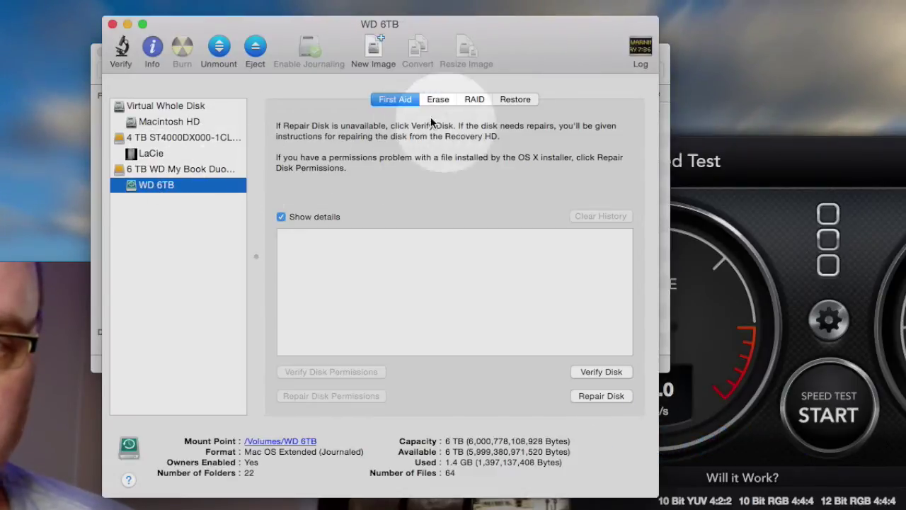
left_click(172, 169)
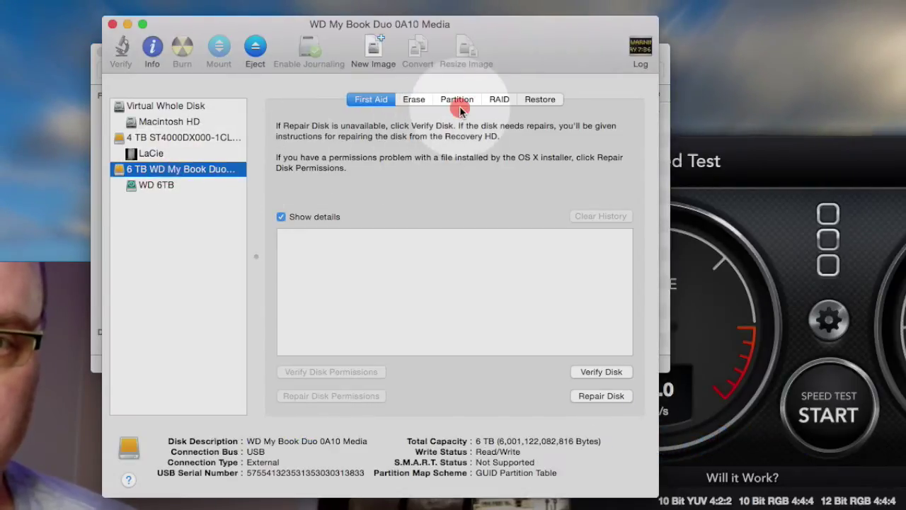
left_click(456, 100)
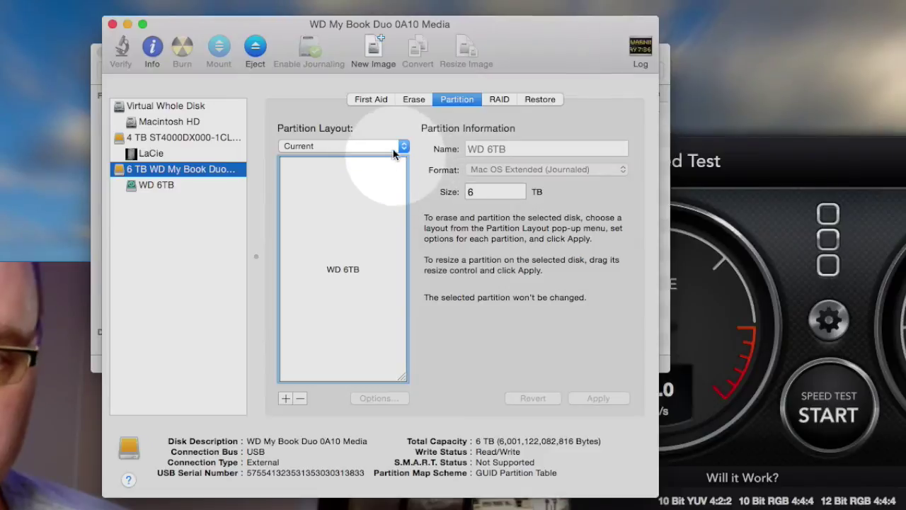
left_click(285, 398)
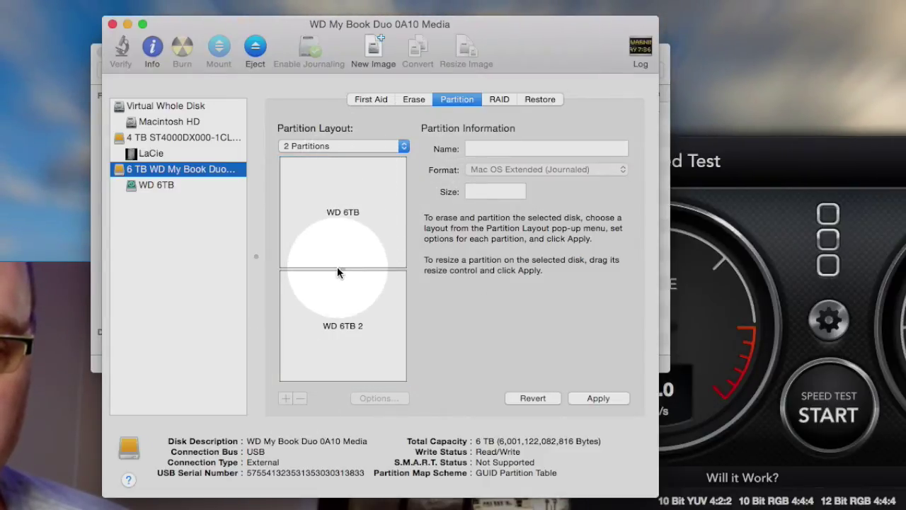
Step: Resize the second partition, WD 6TB 2, to about 1.01 TB
left_click_drag(337, 268, 340, 354)
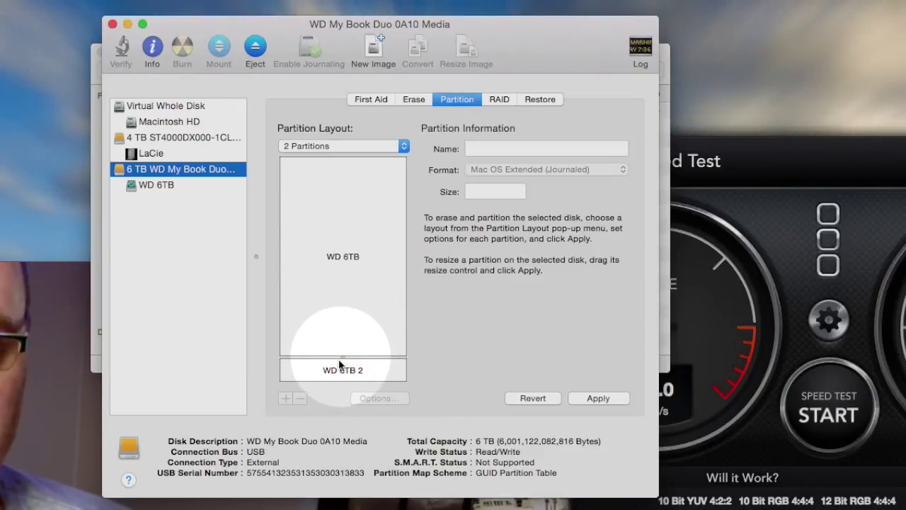
left_click(342, 369)
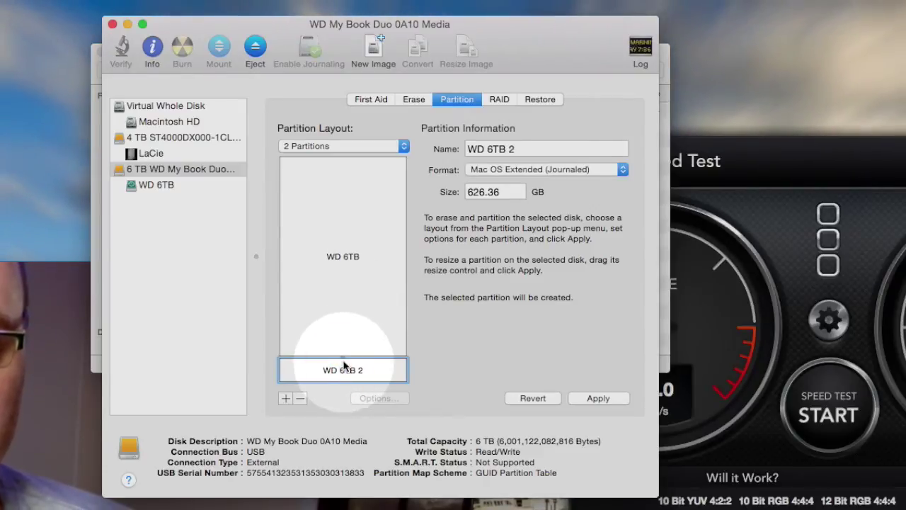
left_click_drag(344, 358, 345, 343)
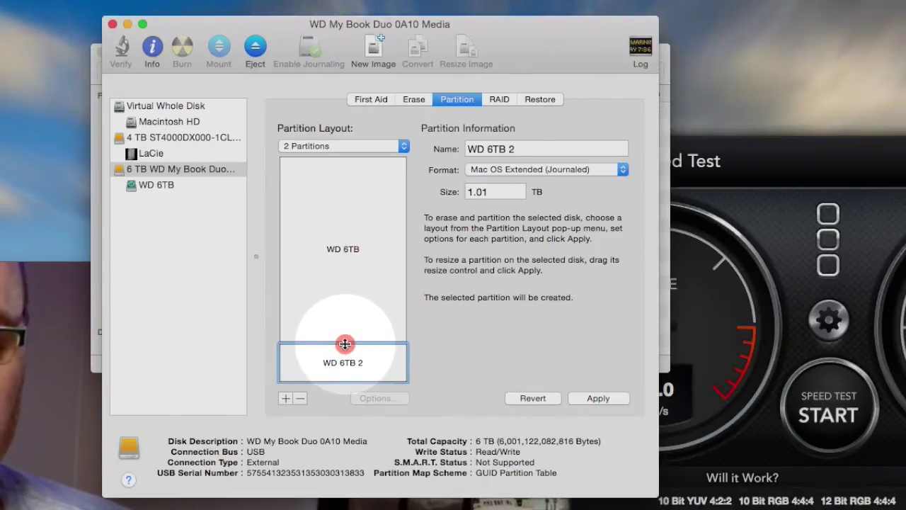
left_click_drag(344, 344, 354, 364)
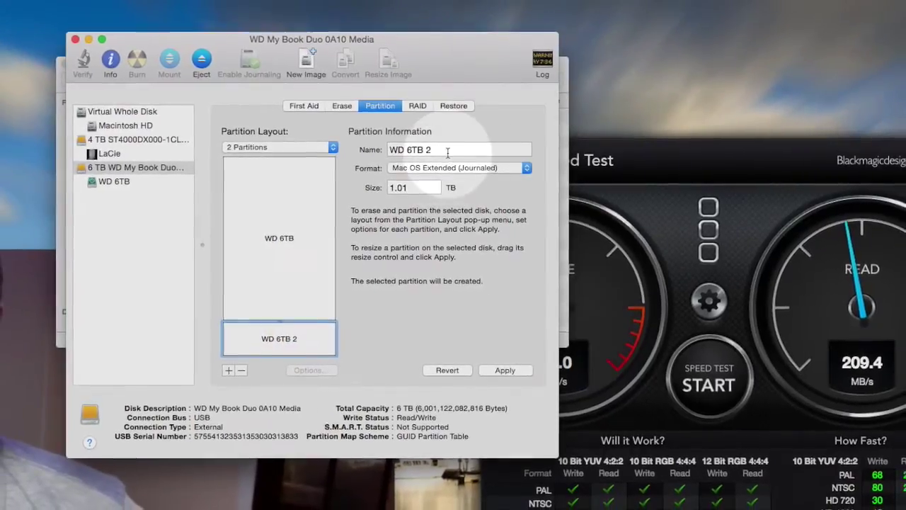
Step: Rename the 1.01 TB partition to 'Time Machine' and apply the partition layout
triple_click(506, 150)
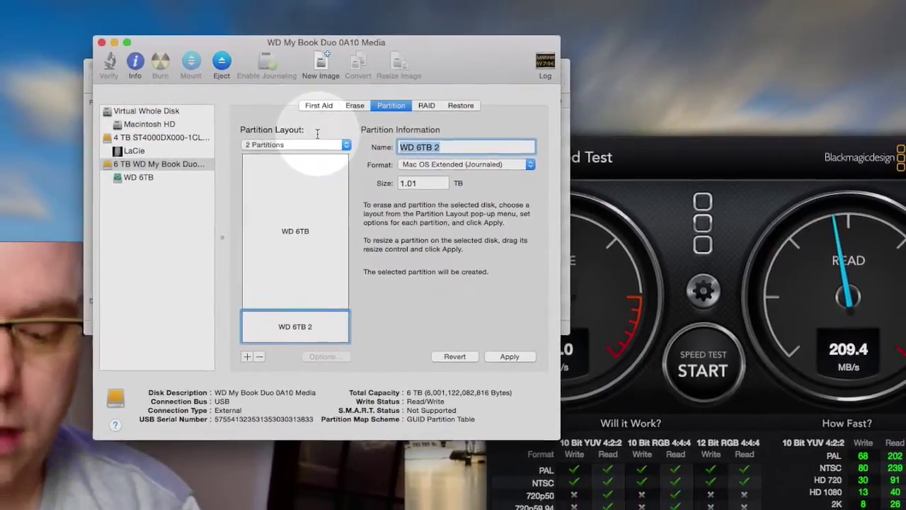
type("Time Machine")
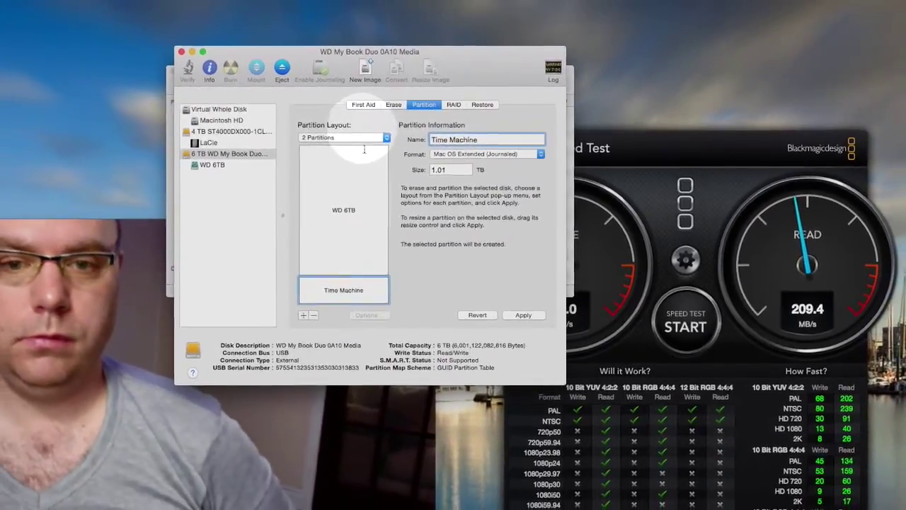
left_click(523, 315)
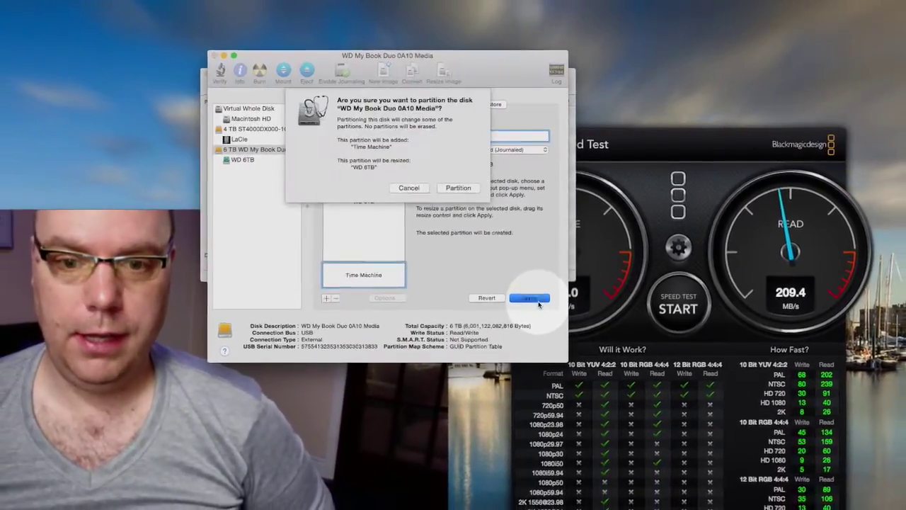
left_click(458, 187)
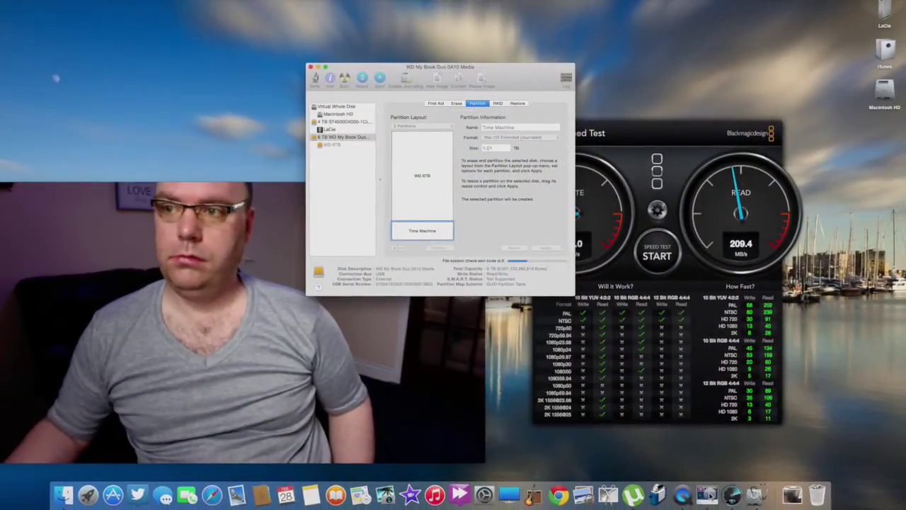
Step: Open Time Machine through Spotlight and begin setting up backups
key("super+space")
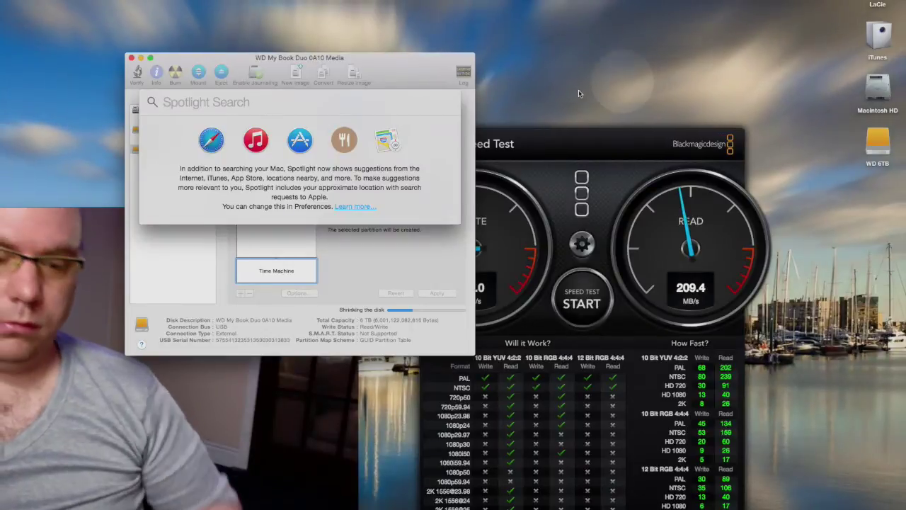
type("time")
key("Escape")
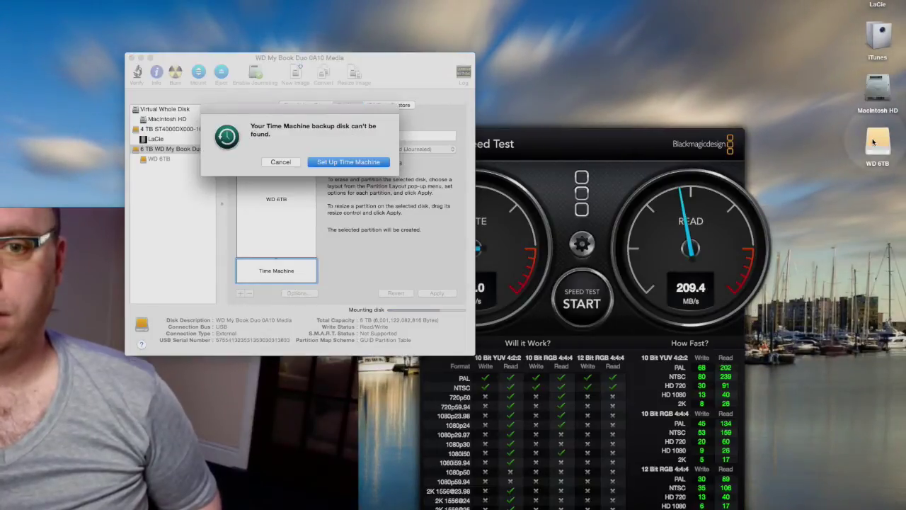
left_click(333, 162)
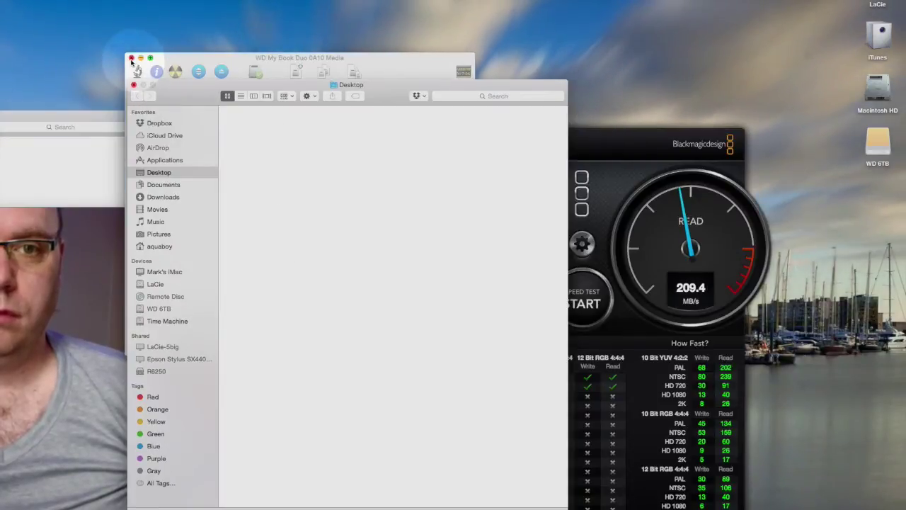
Step: Choose the 'Time Machine' partition as the backup disk, replacing WD 6TB
key("Escape")
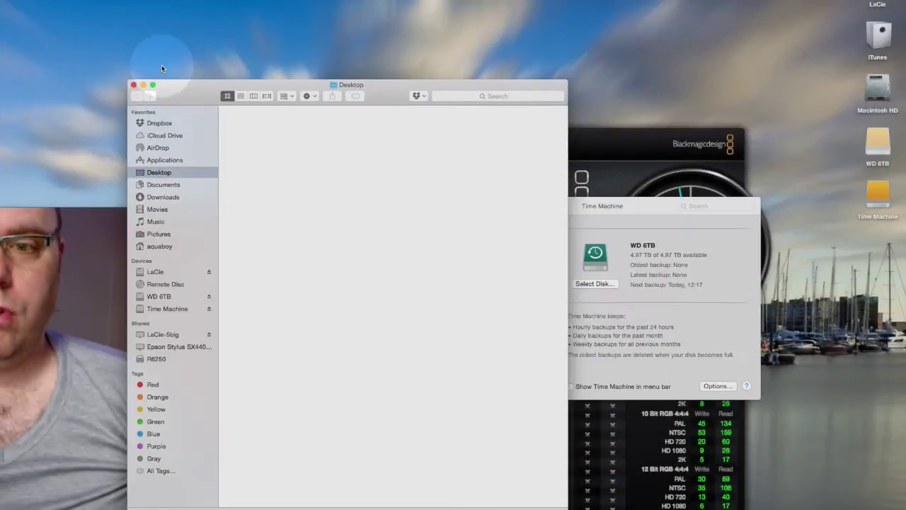
left_click(644, 244)
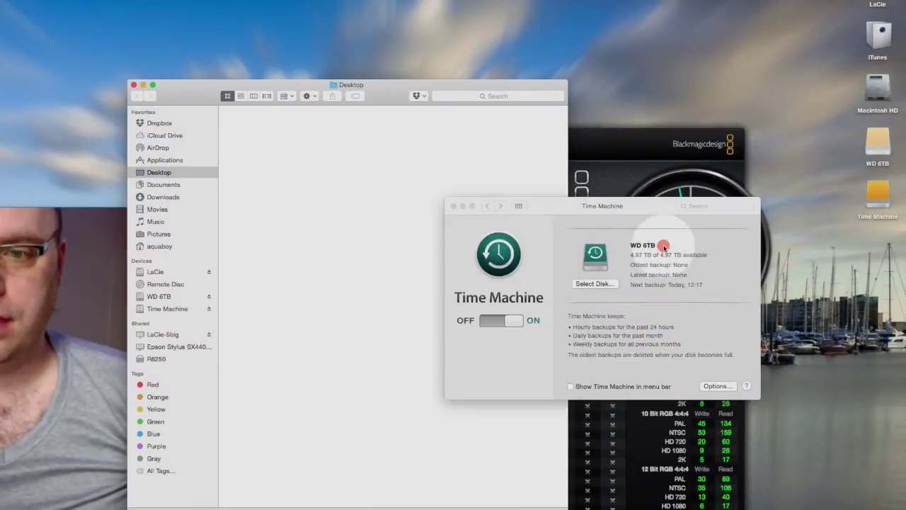
left_click(603, 283)
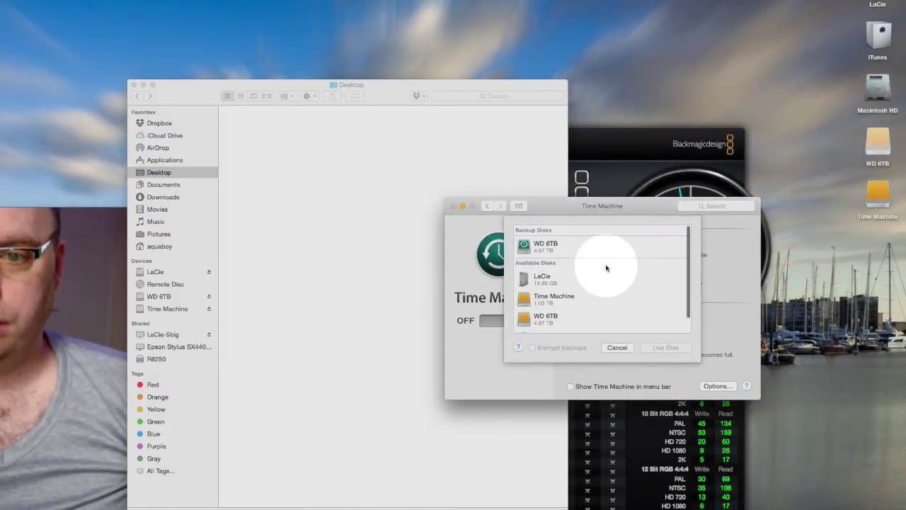
left_click(548, 302)
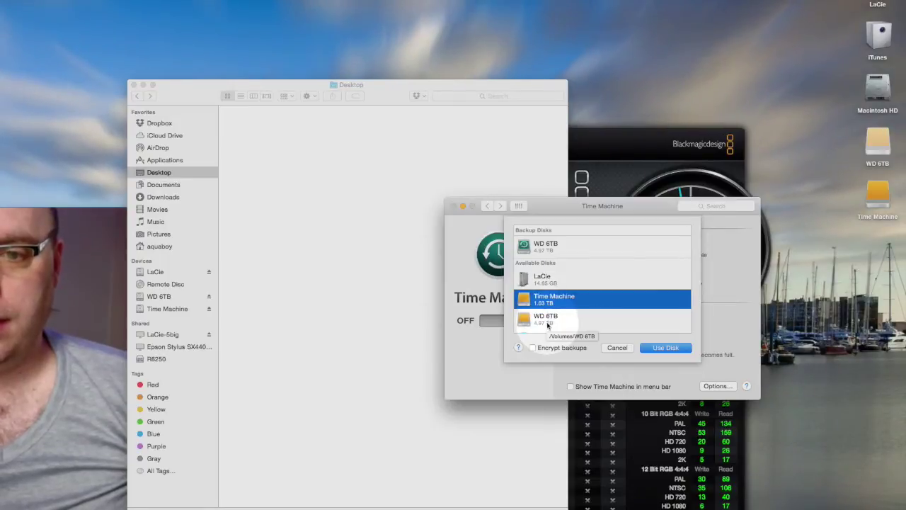
left_click(665, 347)
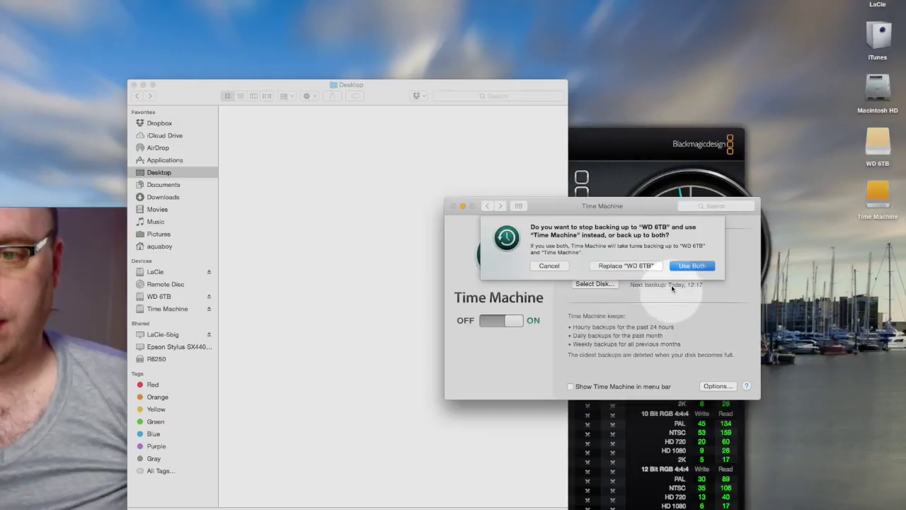
left_click(626, 265)
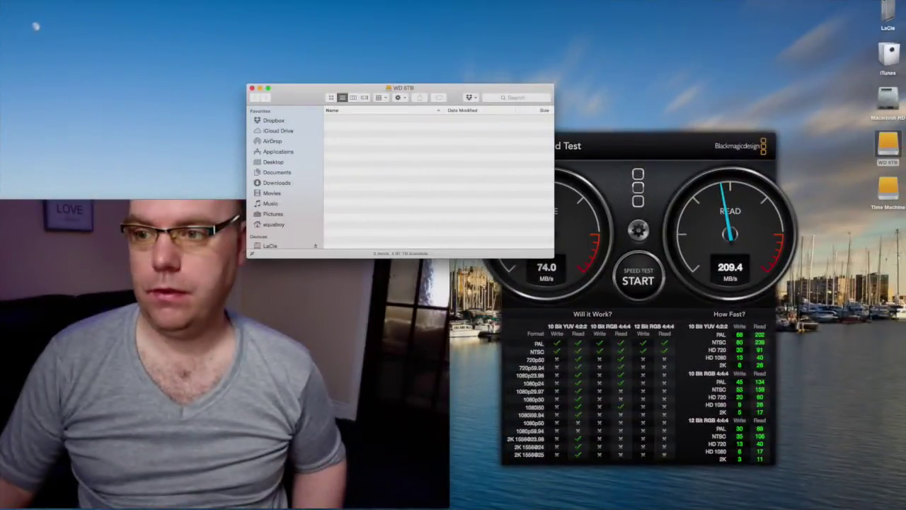
Step: Open the LaCie drive, copy its Photos folder, and bring up the paste menu in the WD 6TB window
left_click(876, 24)
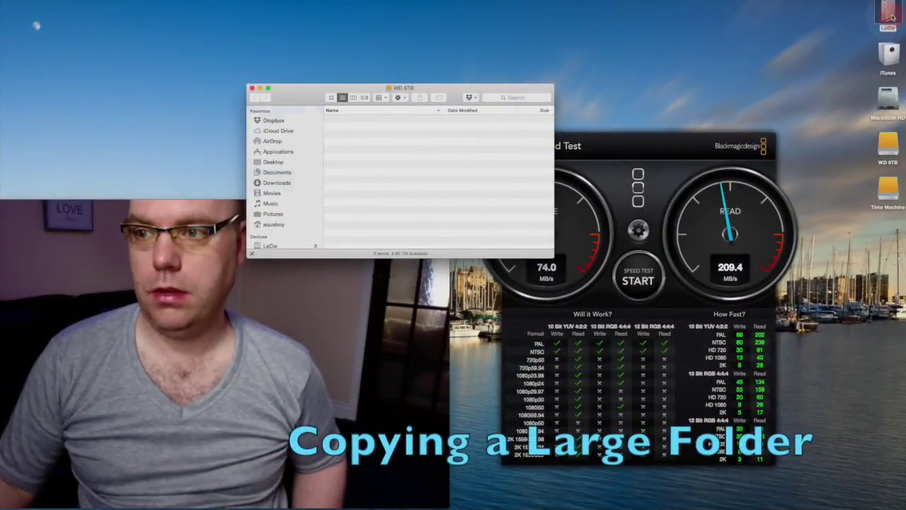
double_click(876, 24)
left_click(129, 168)
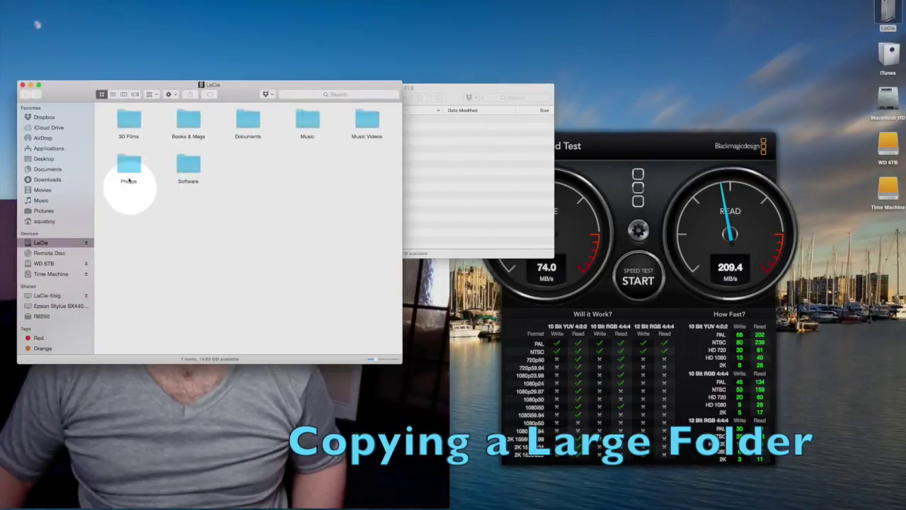
right_click(132, 167)
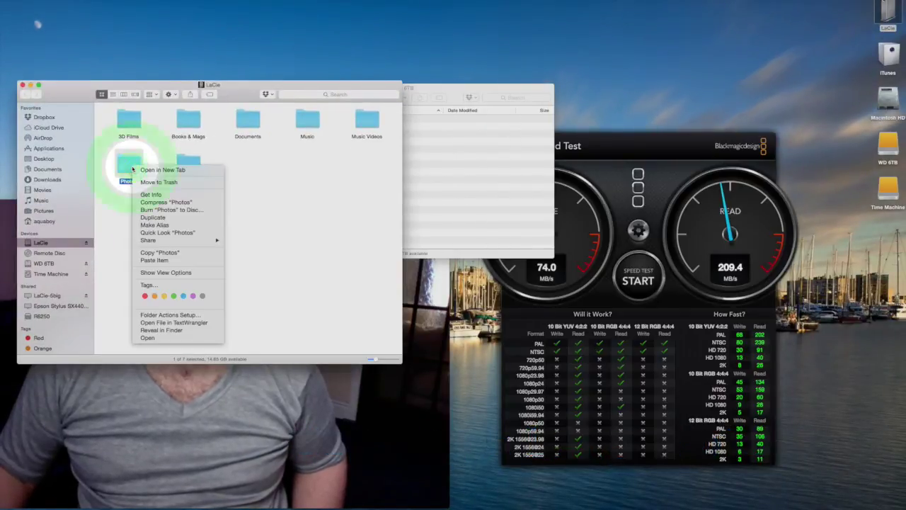
left_click(175, 253)
left_click(457, 170)
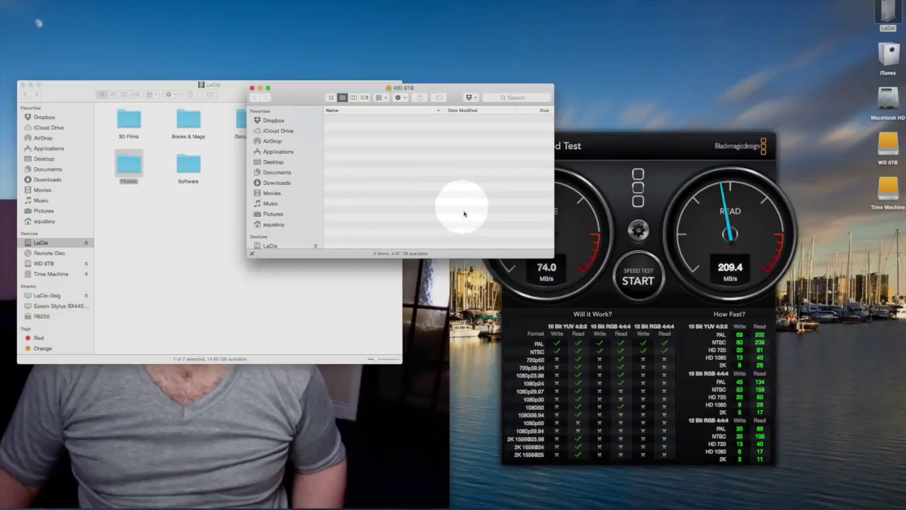